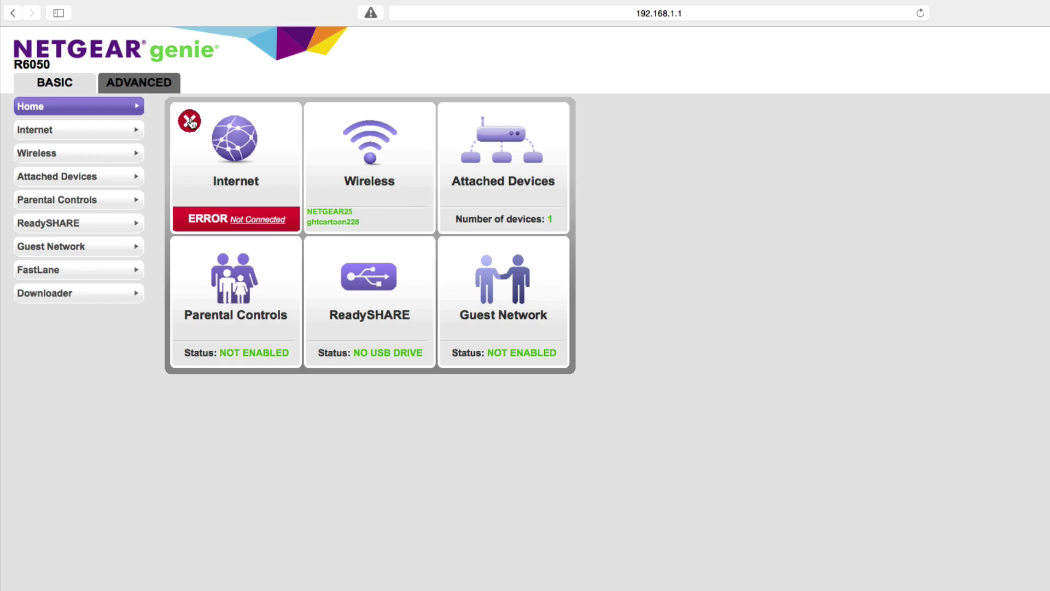
- Switch NETGEAR genie from the basic home view to the ADVANCED tab
click(143, 84)
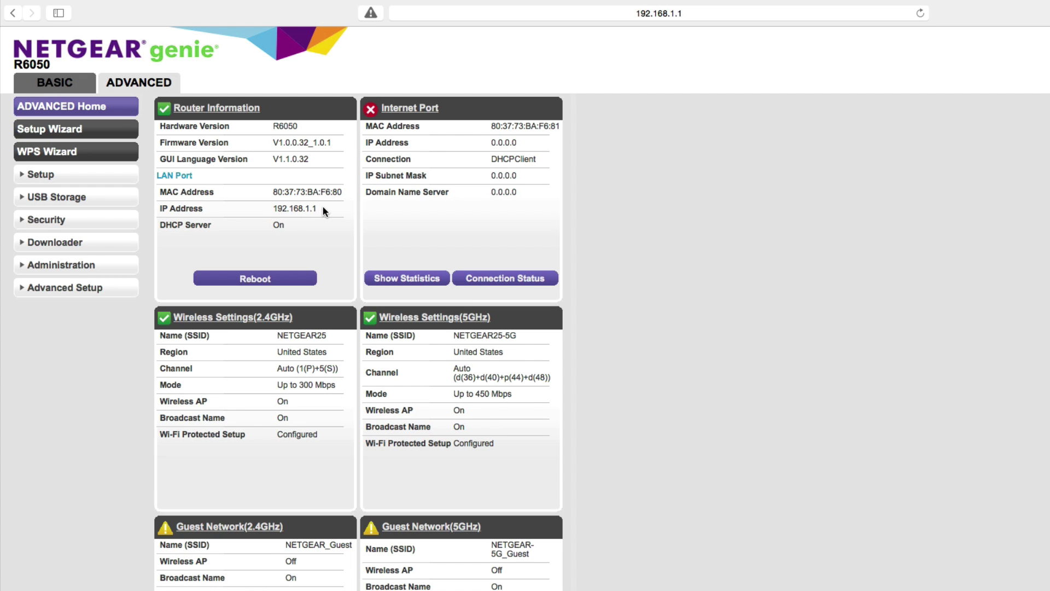
- Check the LAN IP 192.168.1.1 and DHCP Server status, then go to Internet Setup
drag(295, 208, 273, 208)
triple_click(273, 225)
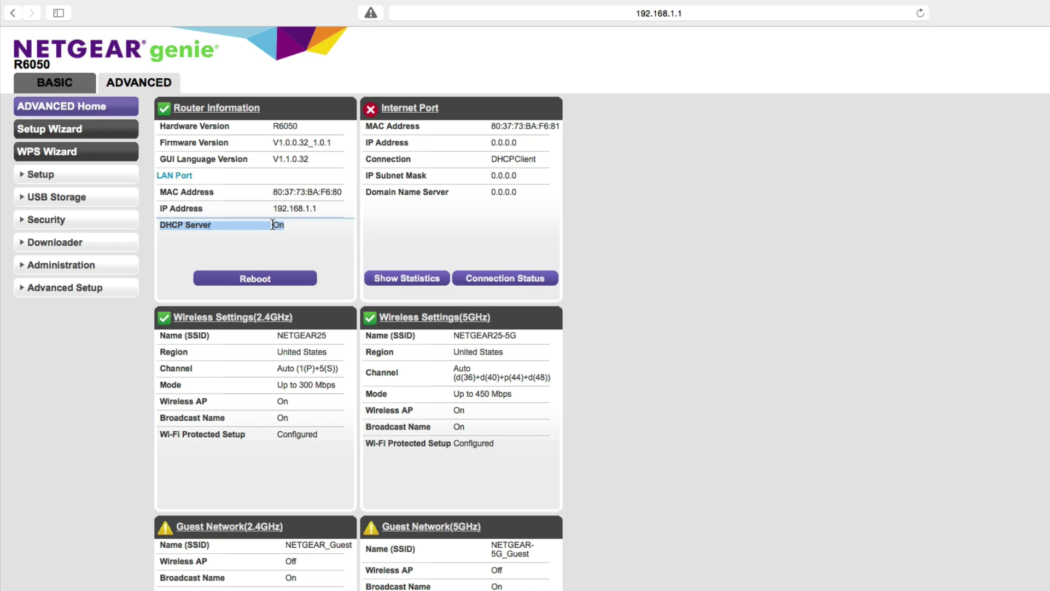
click(316, 225)
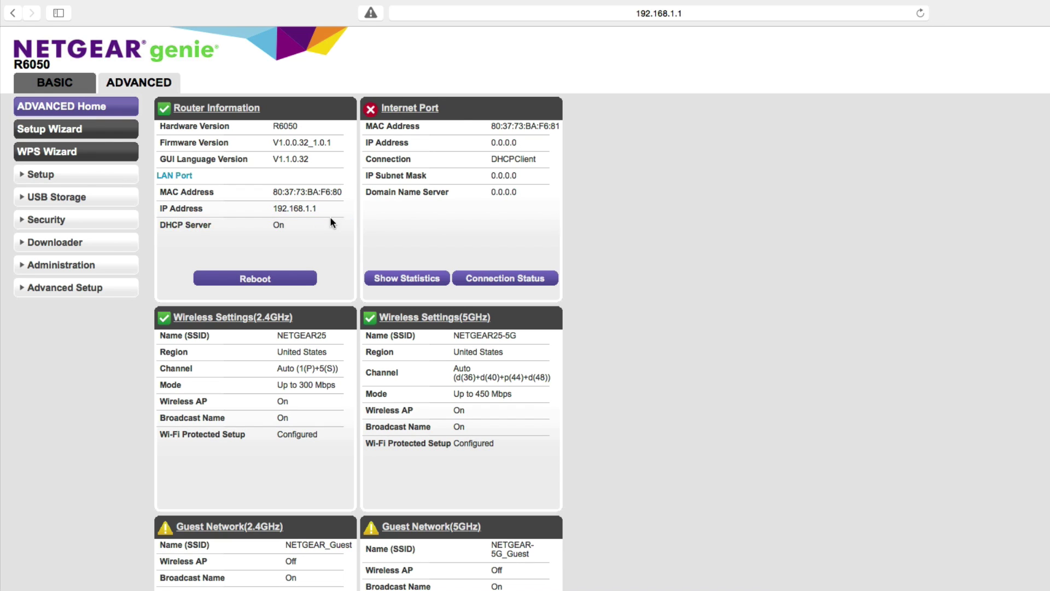
click(381, 112)
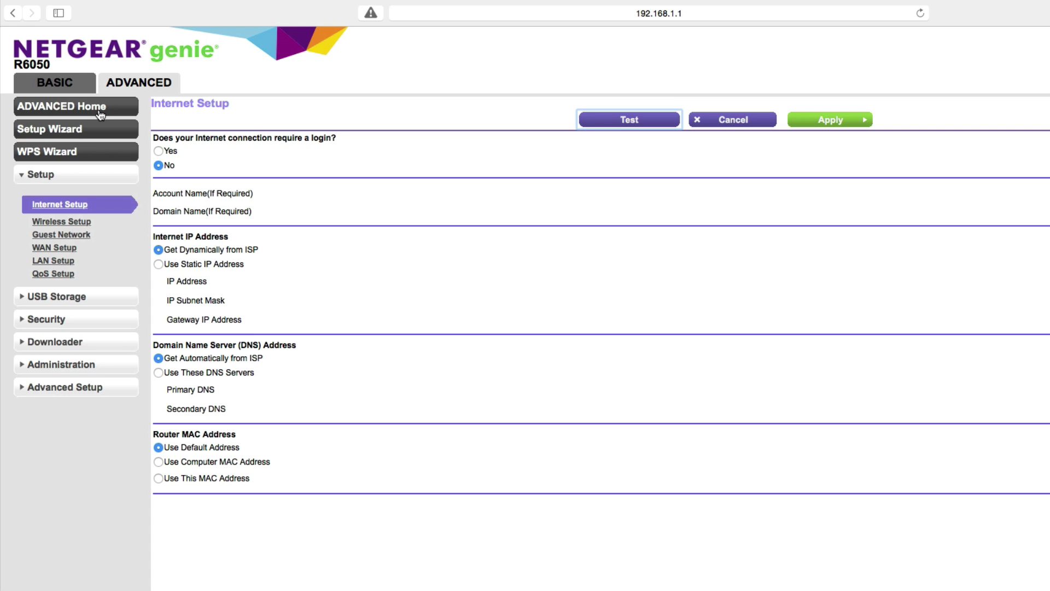
click(160, 157)
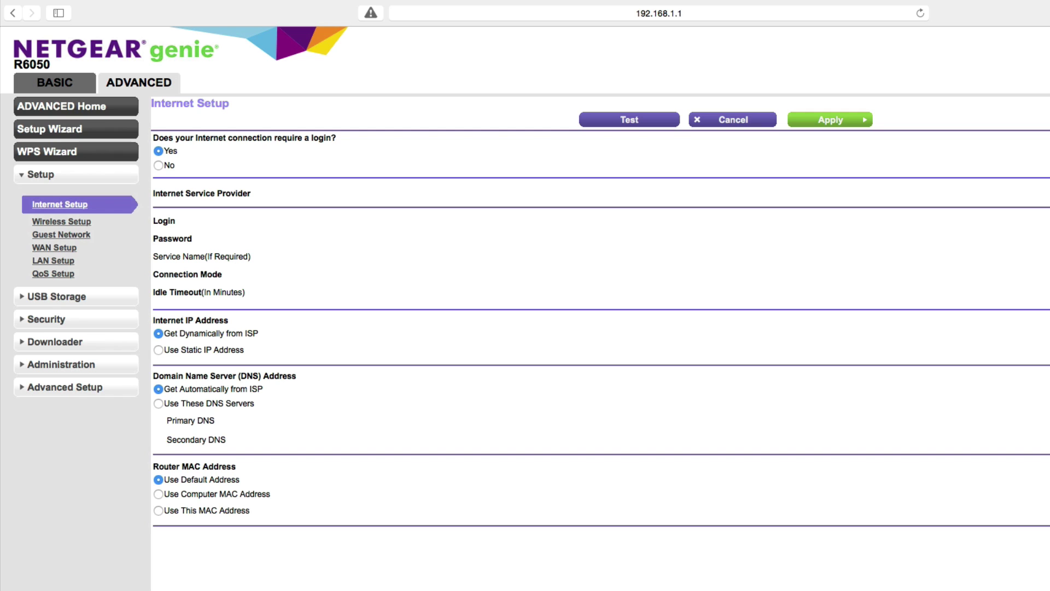
click(159, 165)
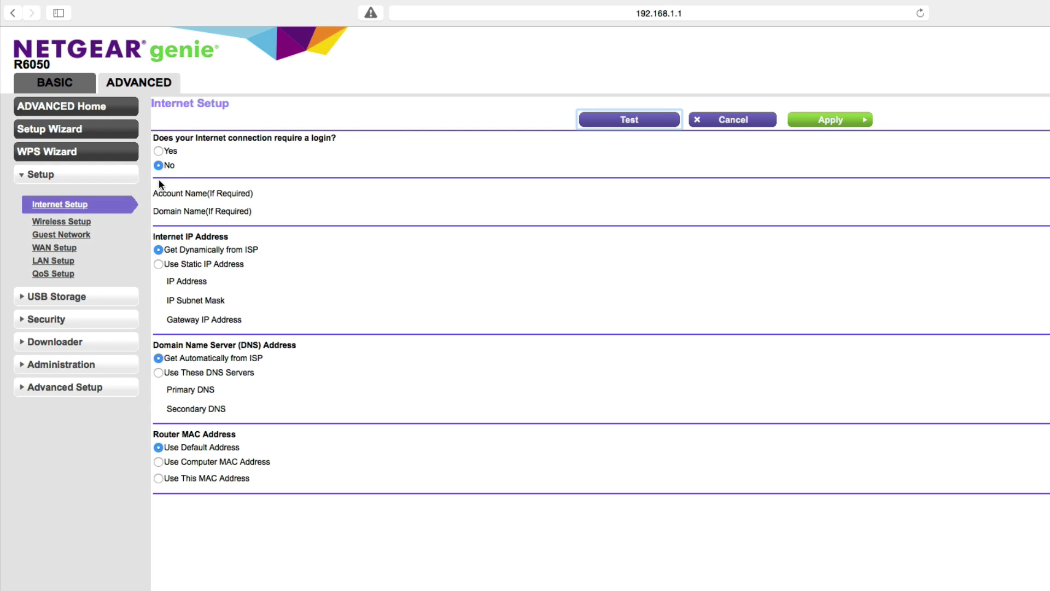
- In Wireless Setup, rename the 2.4GHz network from NETGEAR25 to ECC_STAFF1
click(64, 223)
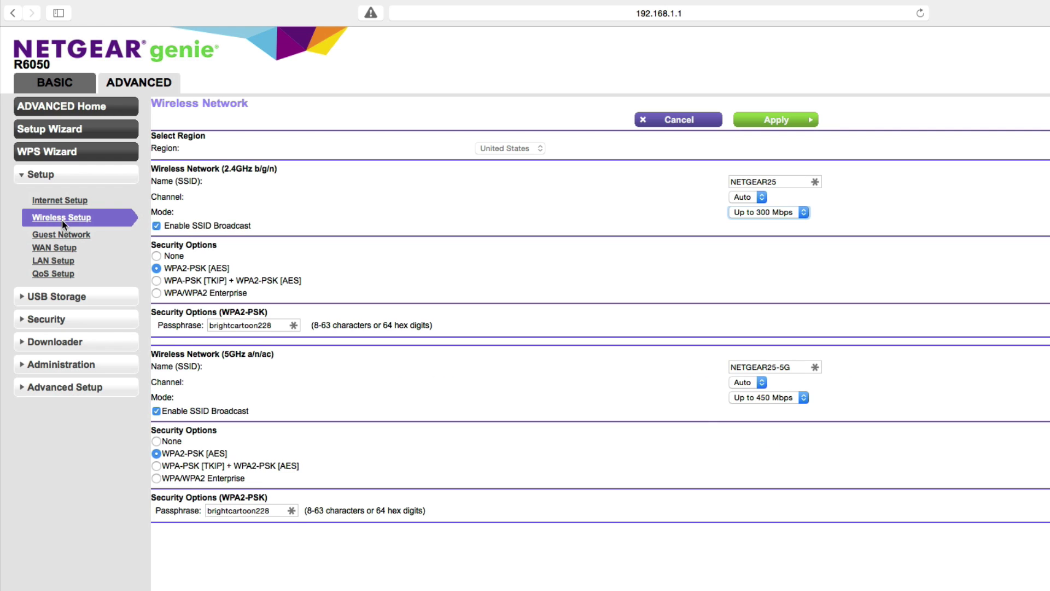
drag(206, 178, 154, 181)
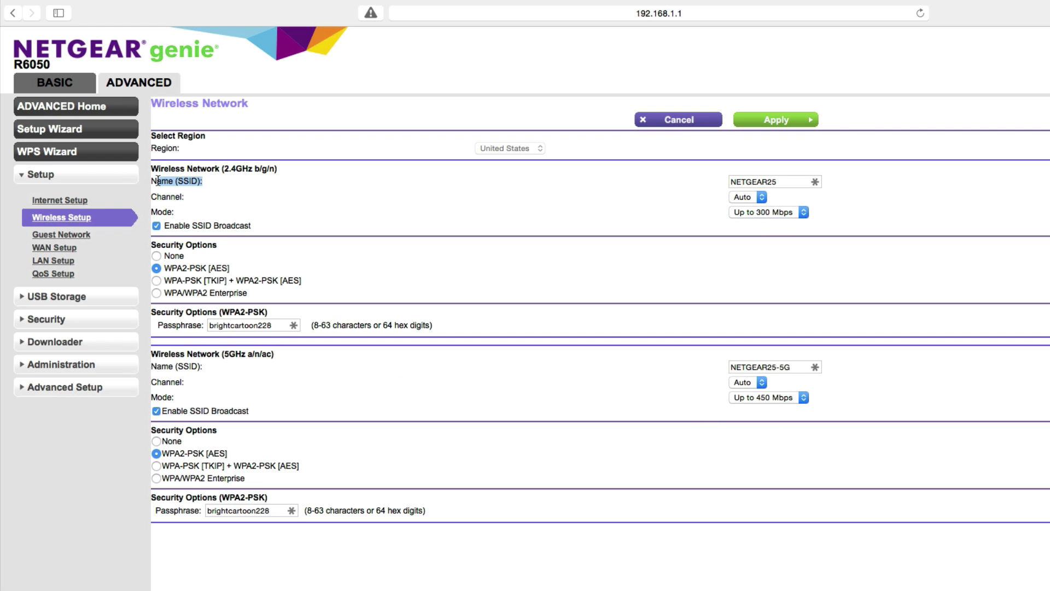
drag(277, 169, 225, 171)
drag(787, 181, 633, 175)
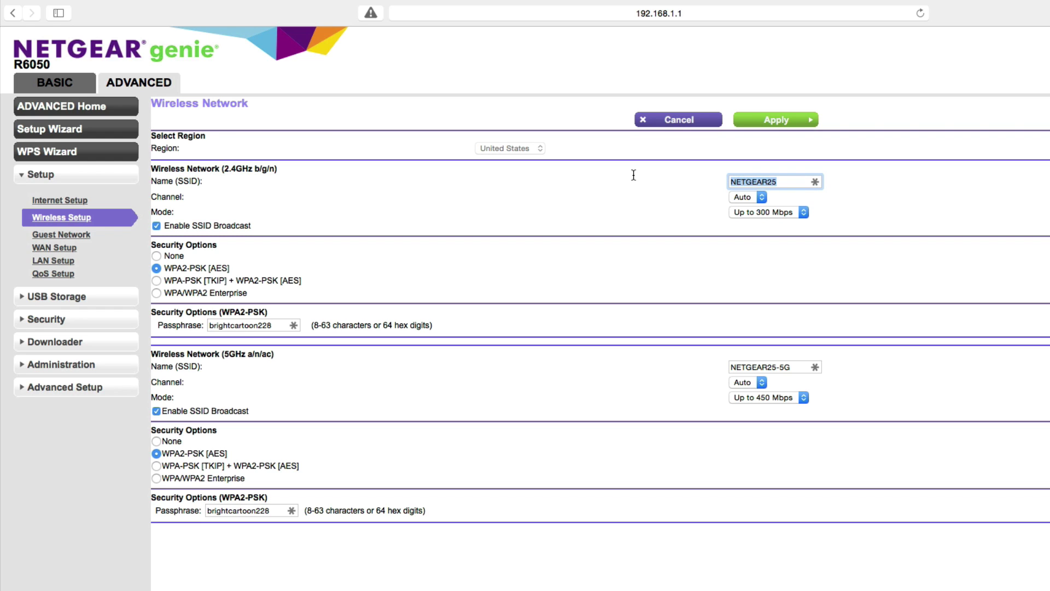
text(ECC_STAFF1)
- Set the 2.4GHz channel to 11 and select the existing passphrase
click(743, 198)
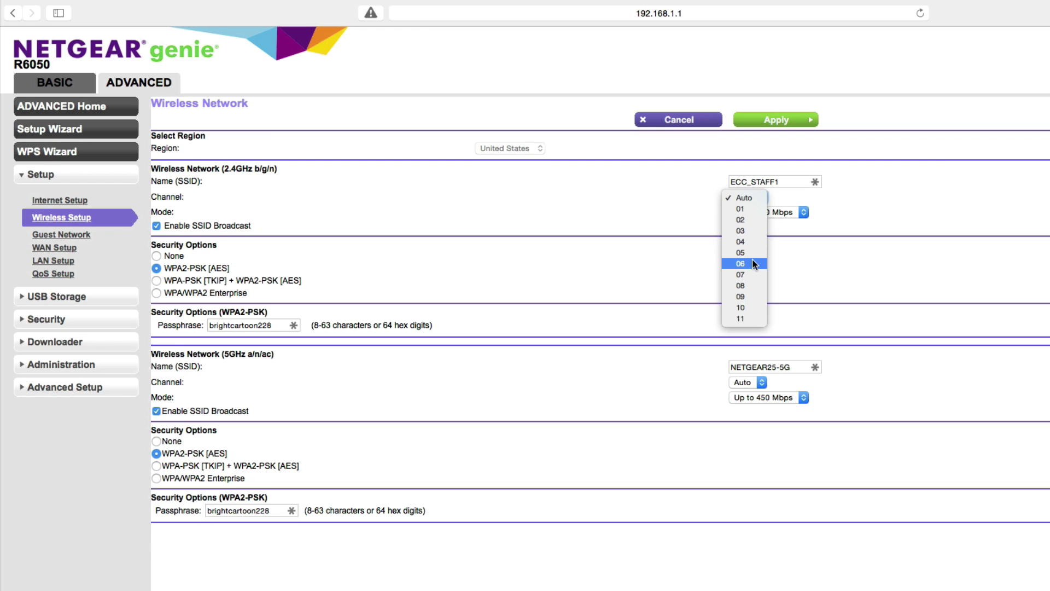
click(754, 319)
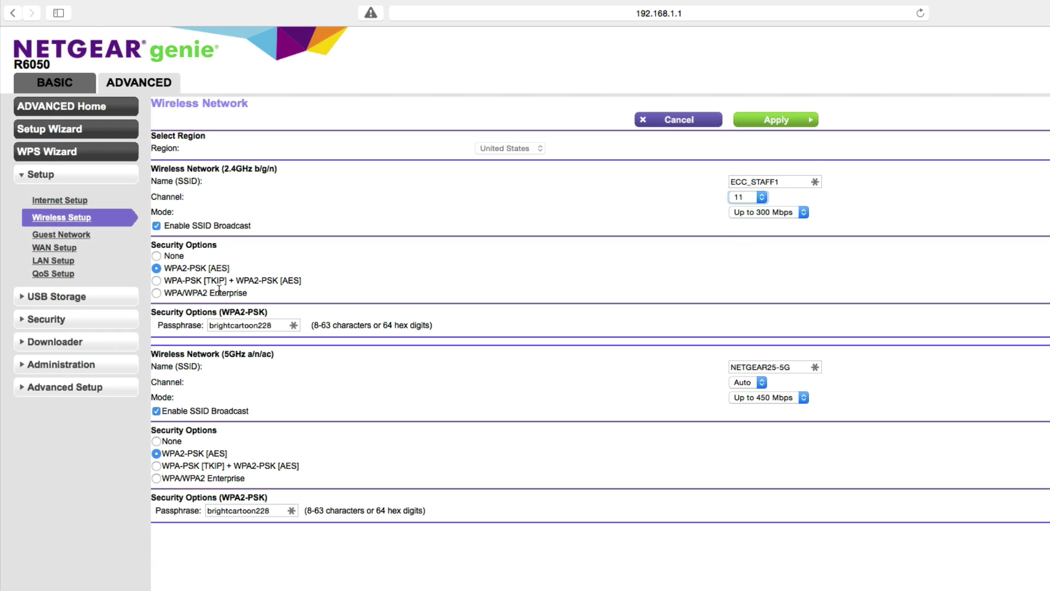
drag(277, 325, 164, 319)
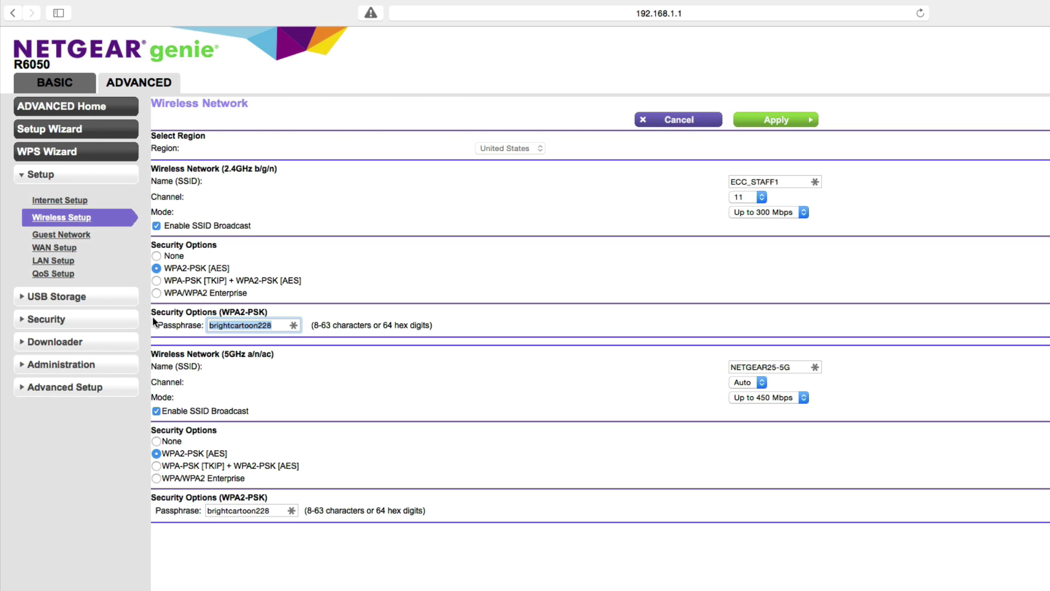
- Enter the new 2.4GHz passphrase, rename the 5GHz network ECC_STAFF2, and give it the same passphrase
drag(281, 354, 221, 354)
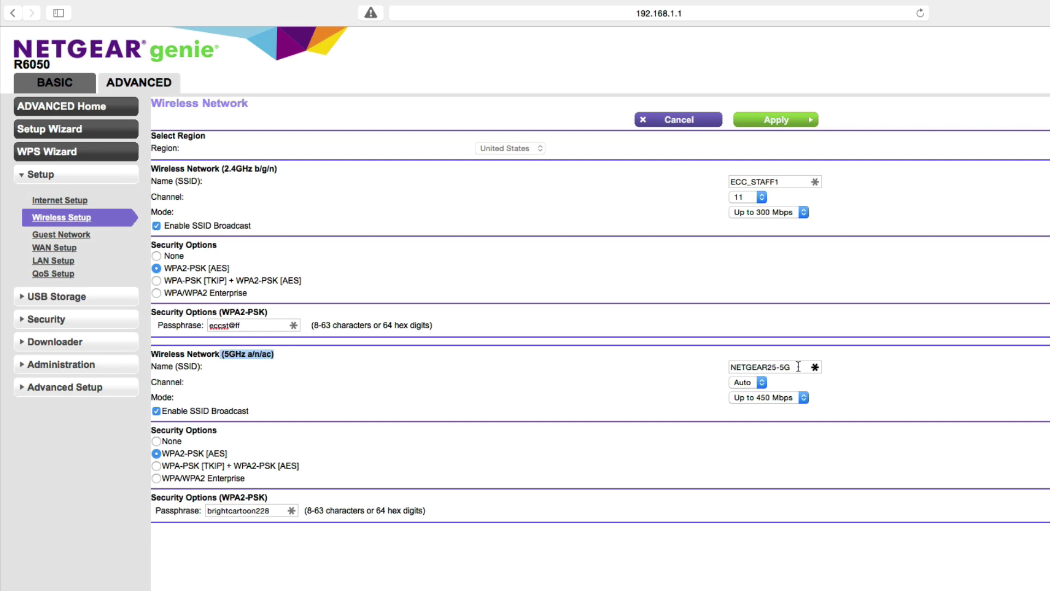
triple_click(799, 367)
key(BackSpace)
text(ECC)
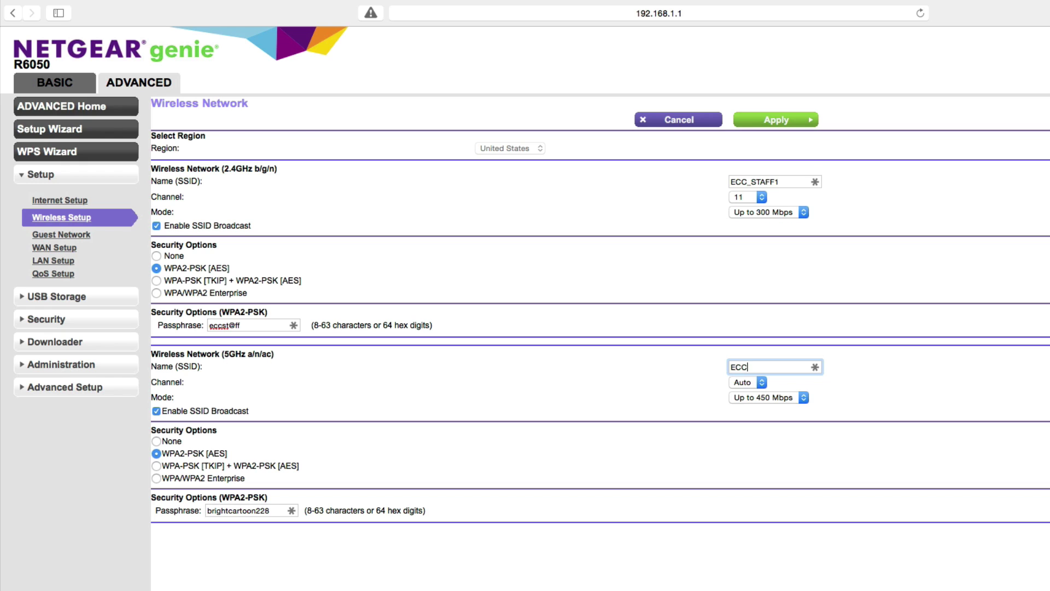
text(_STAFF2)
key(Tab)
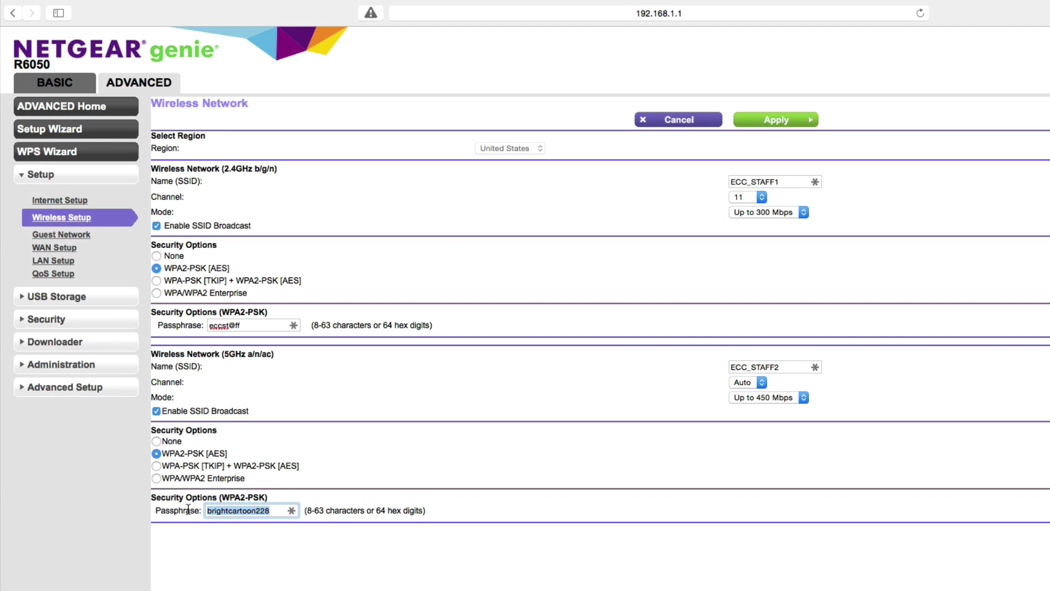
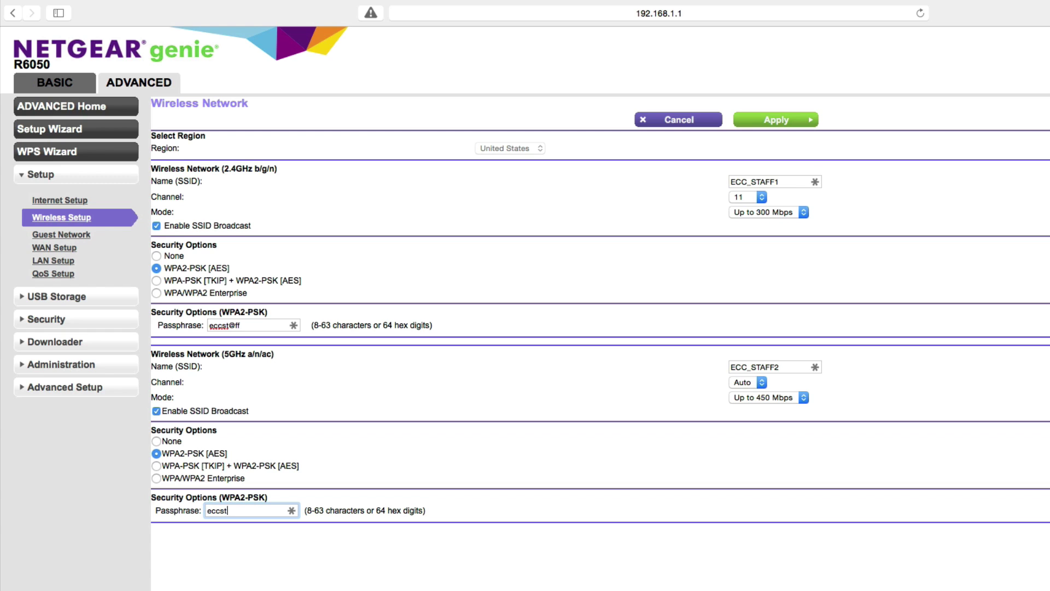
- Apply the new wireless names and passphrases, then go to LAN Setup
click(769, 120)
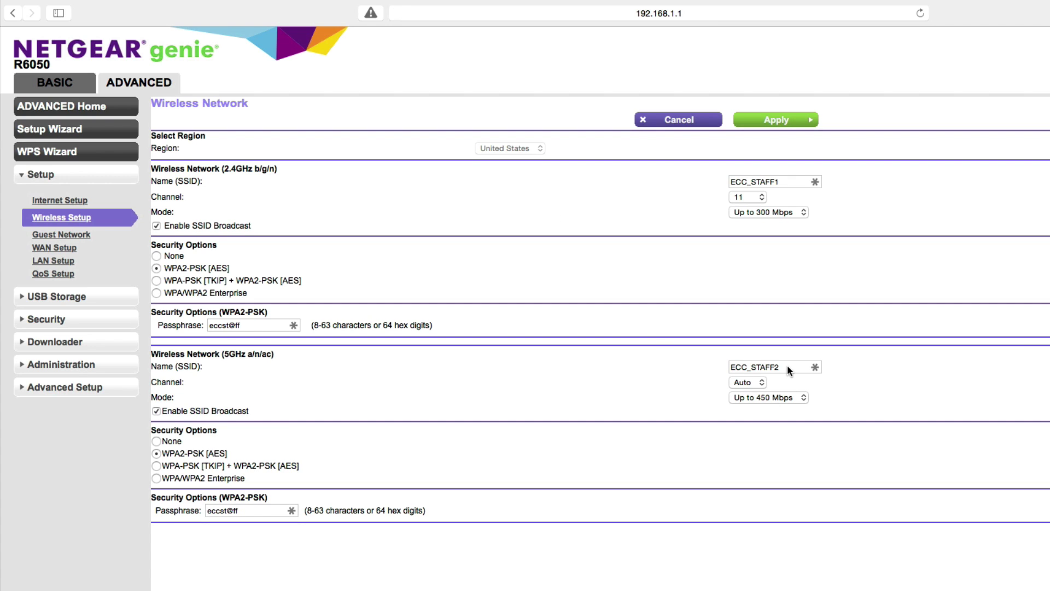
click(53, 261)
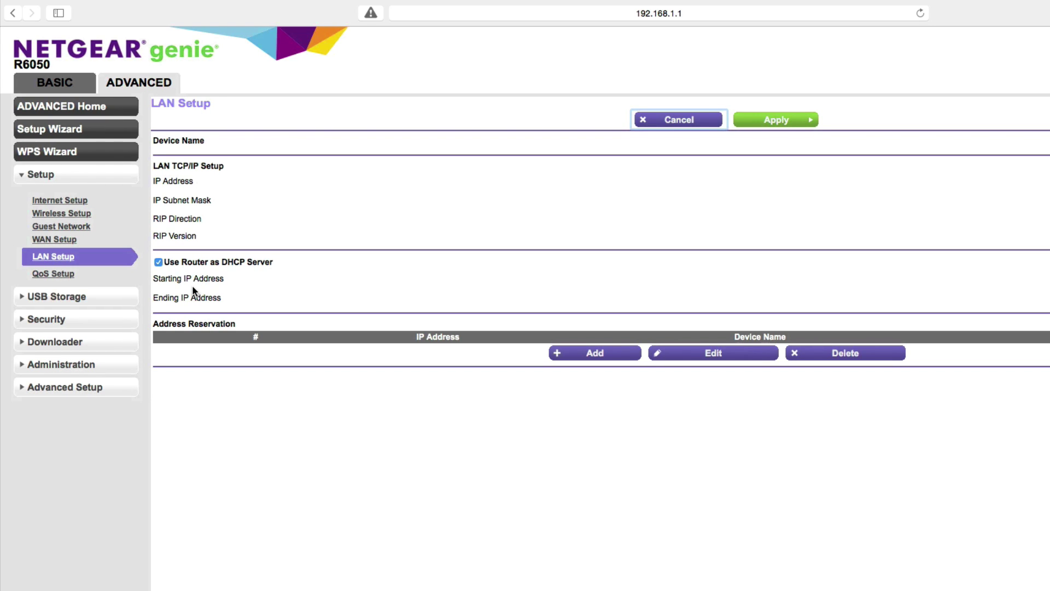
- Uncheck 'Use Router as DHCP Server' and apply the change
click(158, 262)
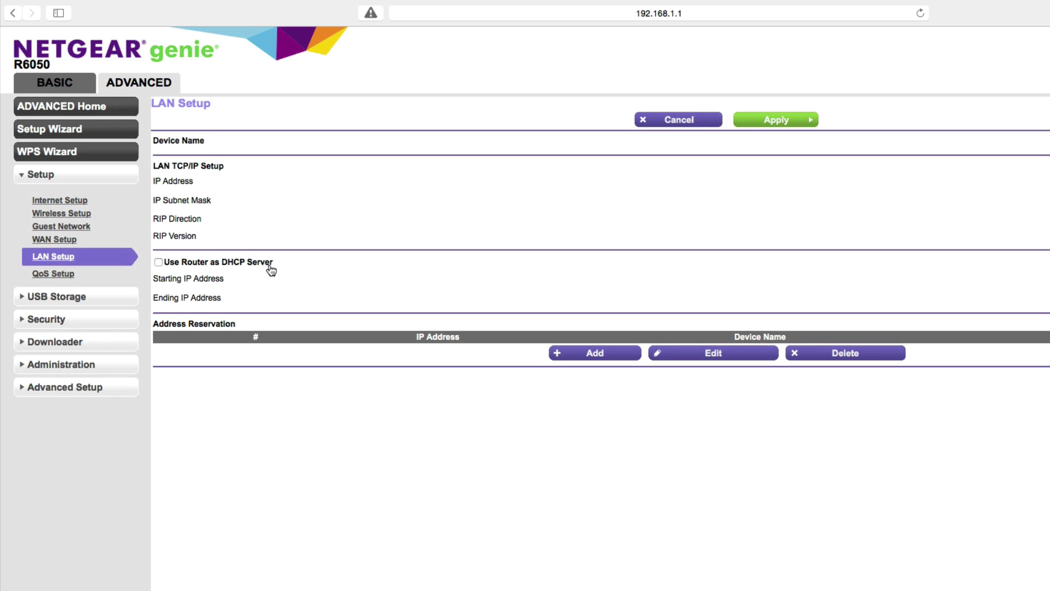
click(777, 119)
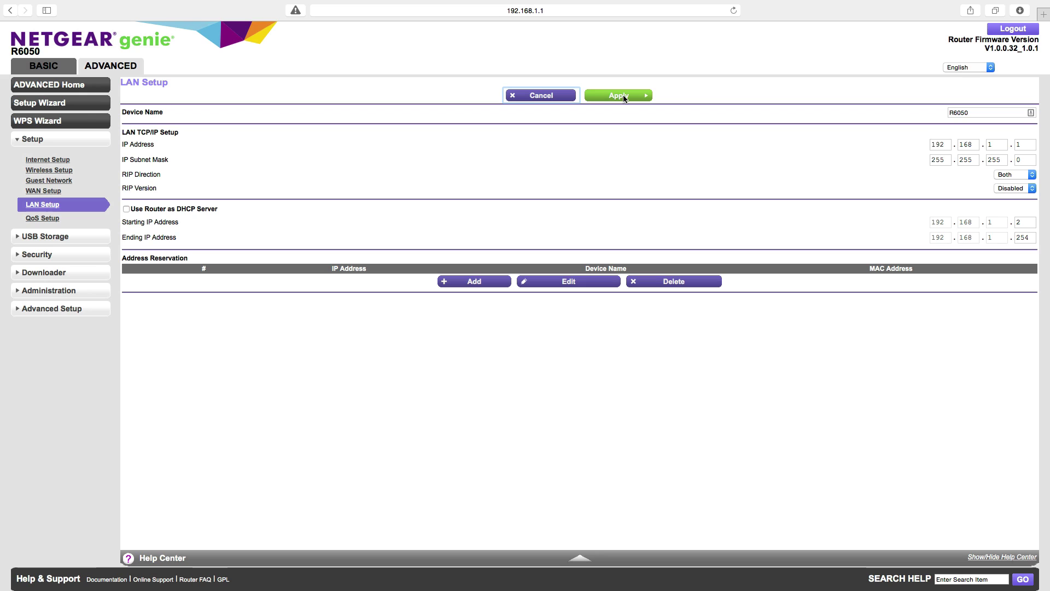
- Change the router's LAN IP to 192.168.0.99 by editing the third and fourth octets
click(992, 145)
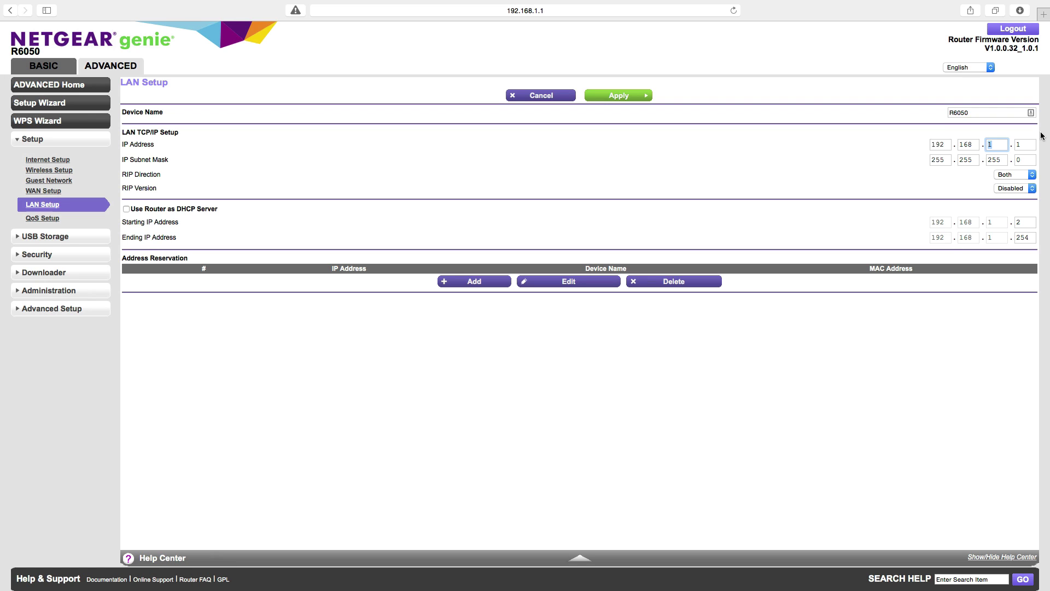
key(Down)
key(Tab)
click(583, 107)
- Apply the 192.168.0.99 LAN address and let the router reload its admin page
click(618, 97)
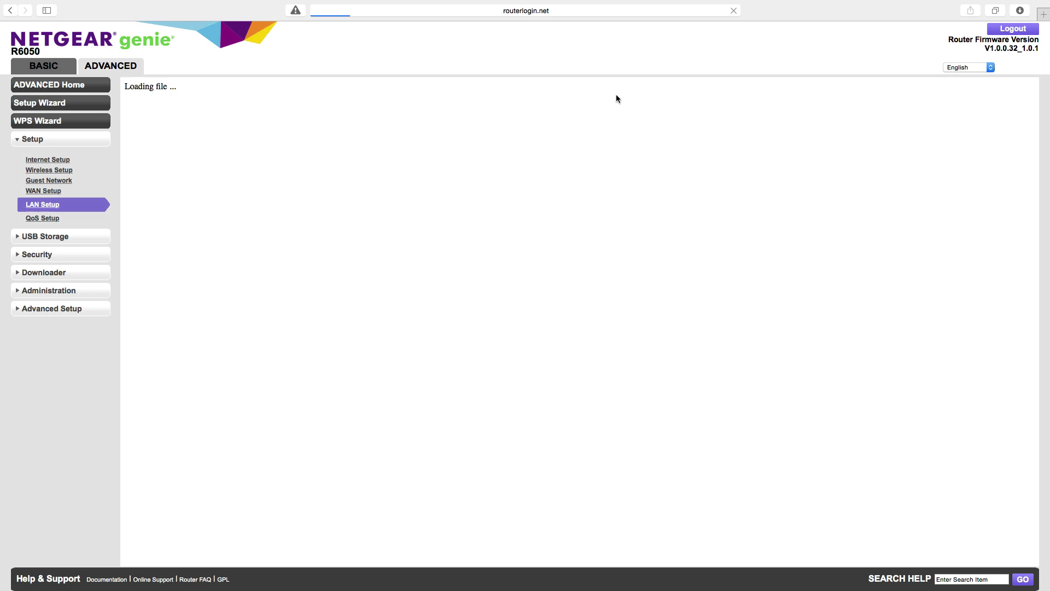